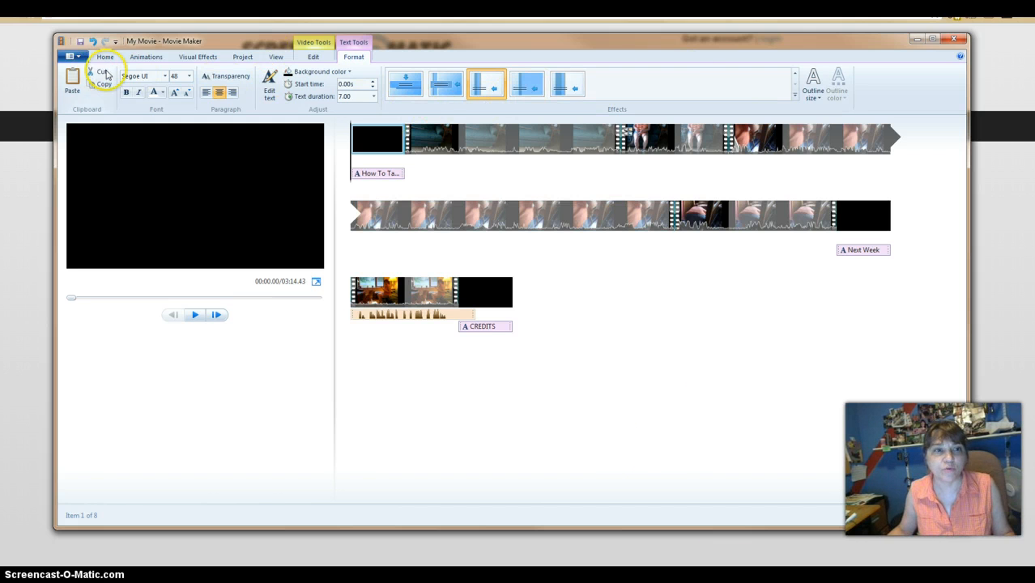
- Trim the first video clip after the opening title so that it starts at 00:09.77 on the timeline
click(105, 57)
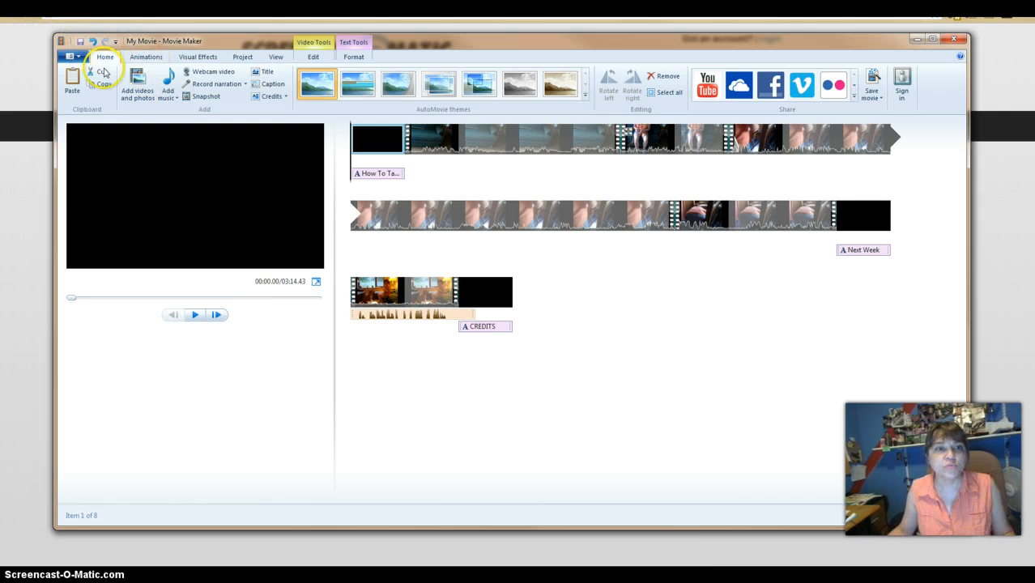
click(315, 46)
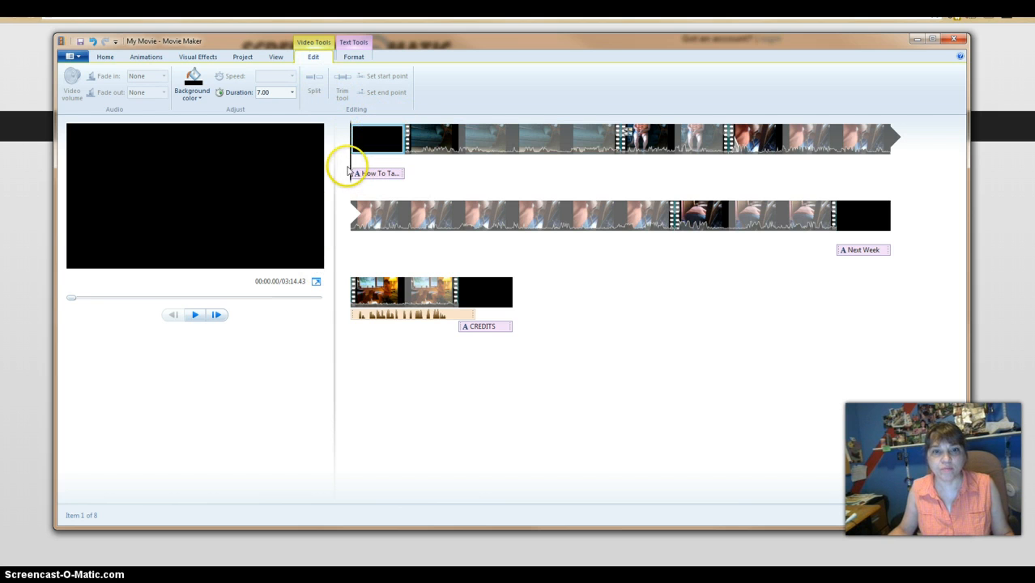
drag(353, 183, 509, 176)
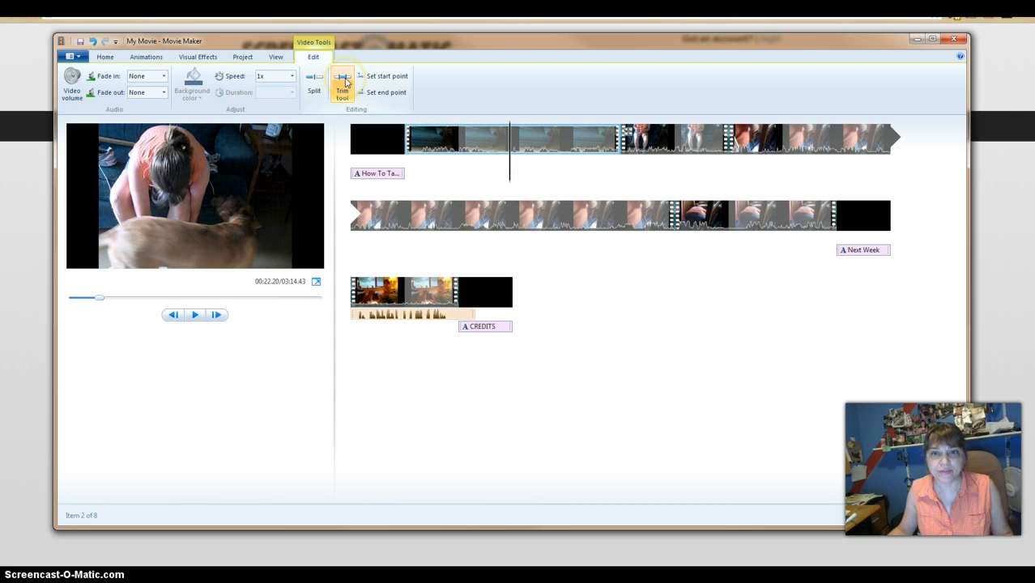
right_click(494, 172)
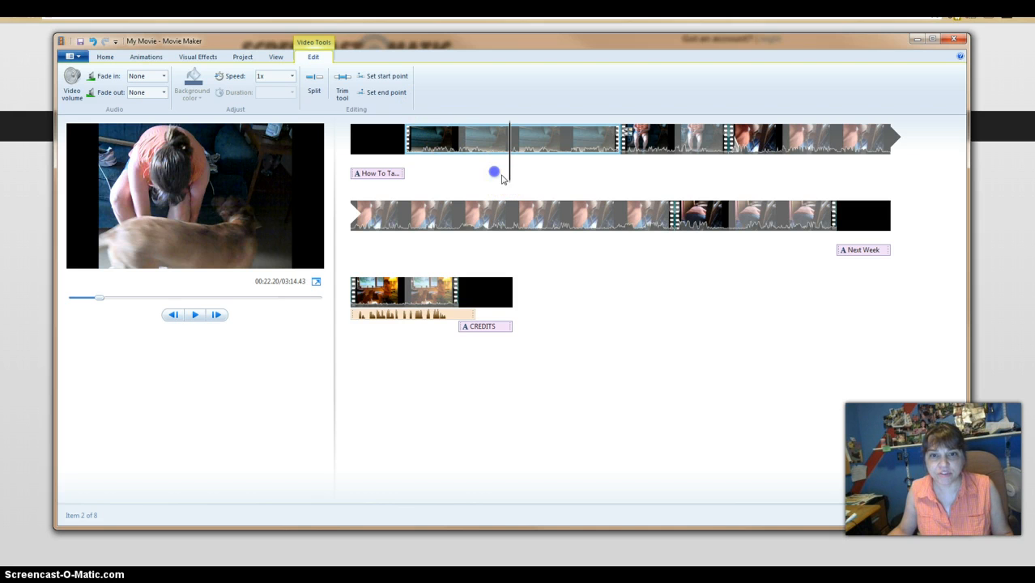
drag(508, 178, 423, 170)
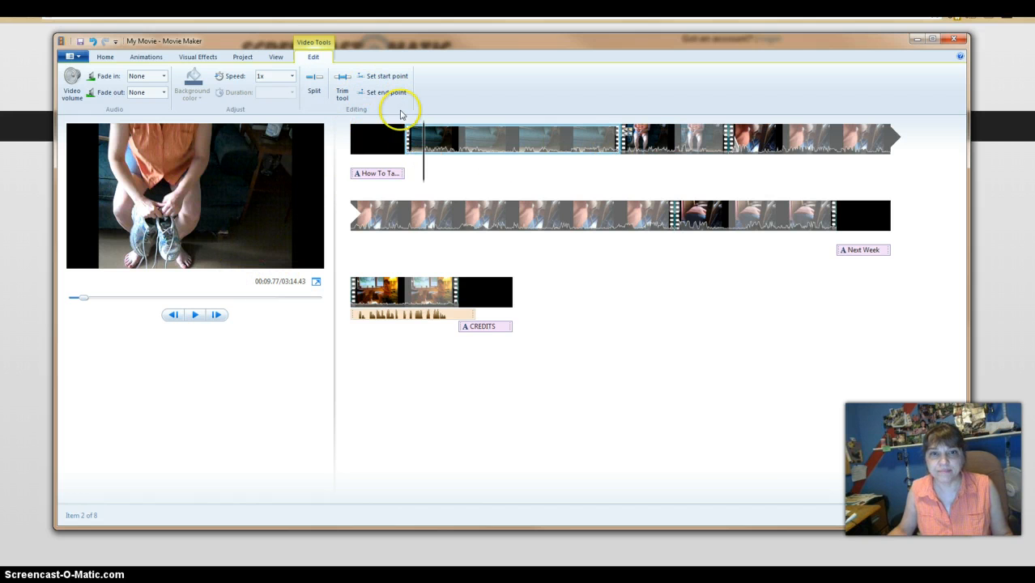
click(373, 78)
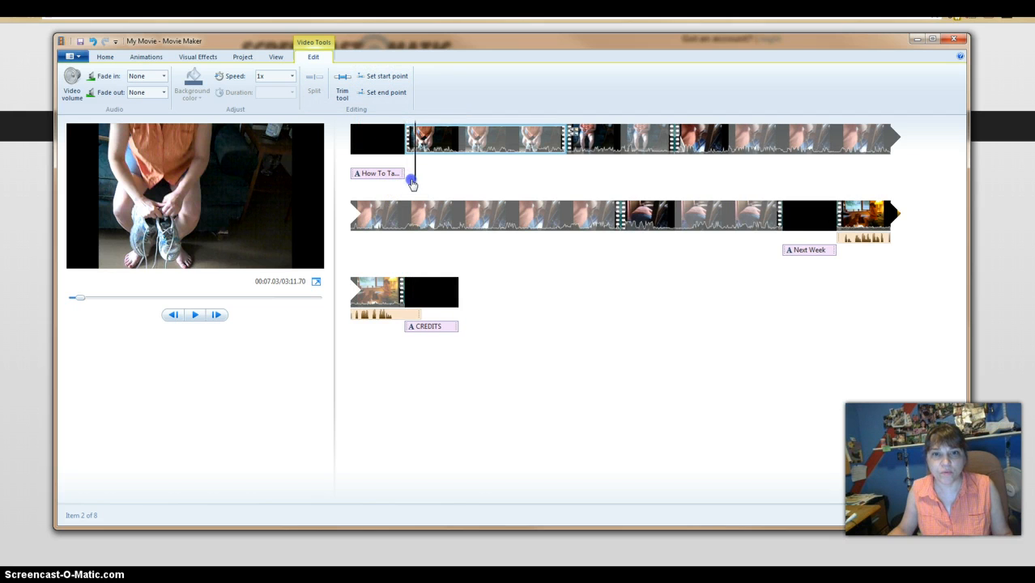
drag(411, 180, 421, 179)
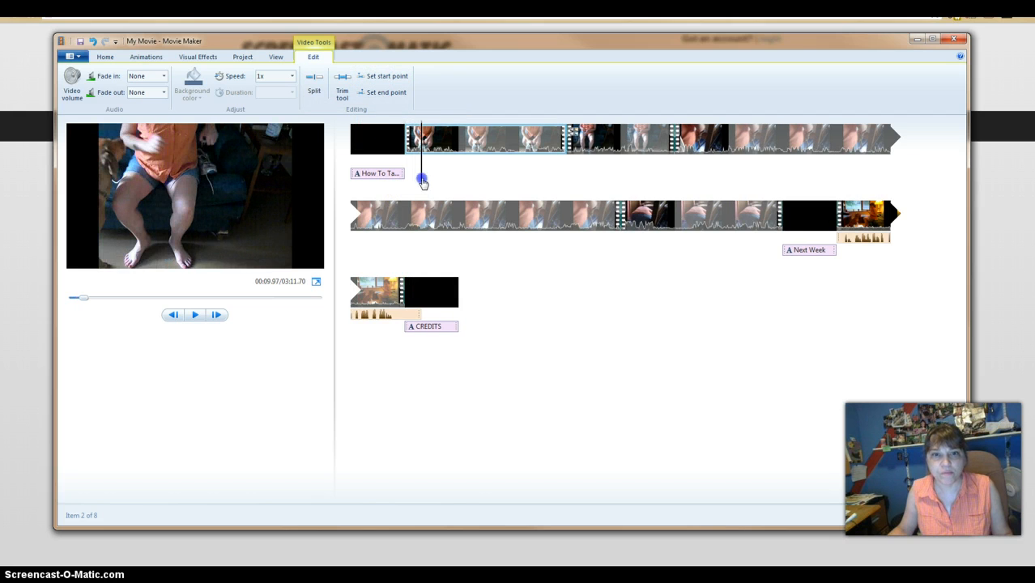
click(366, 78)
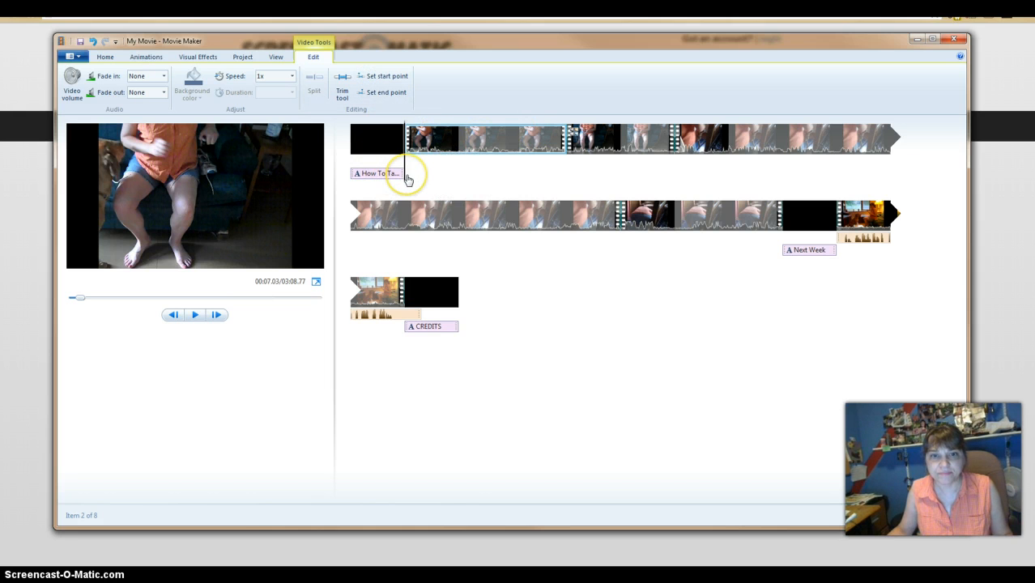
drag(407, 176, 548, 161)
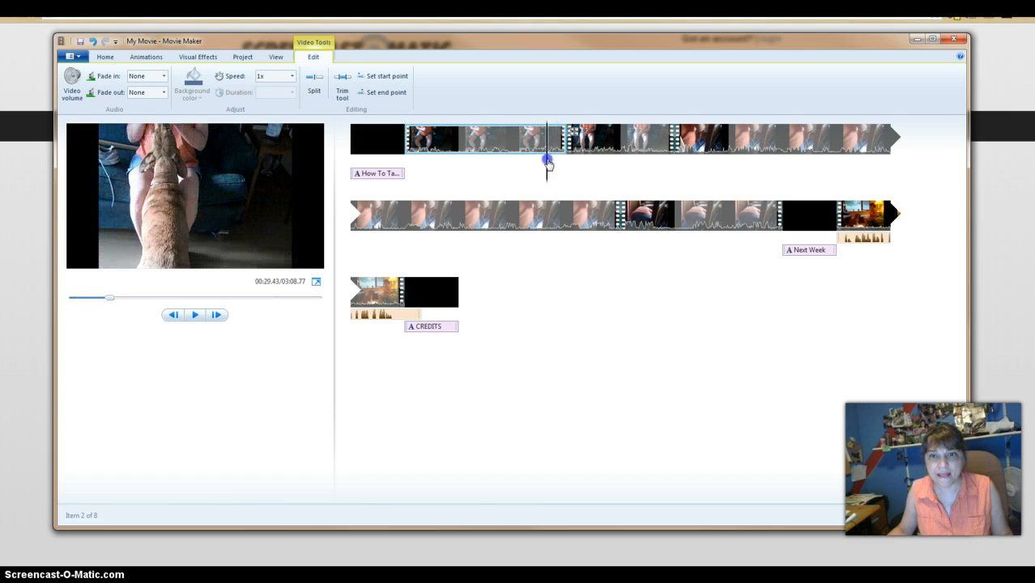
click(375, 94)
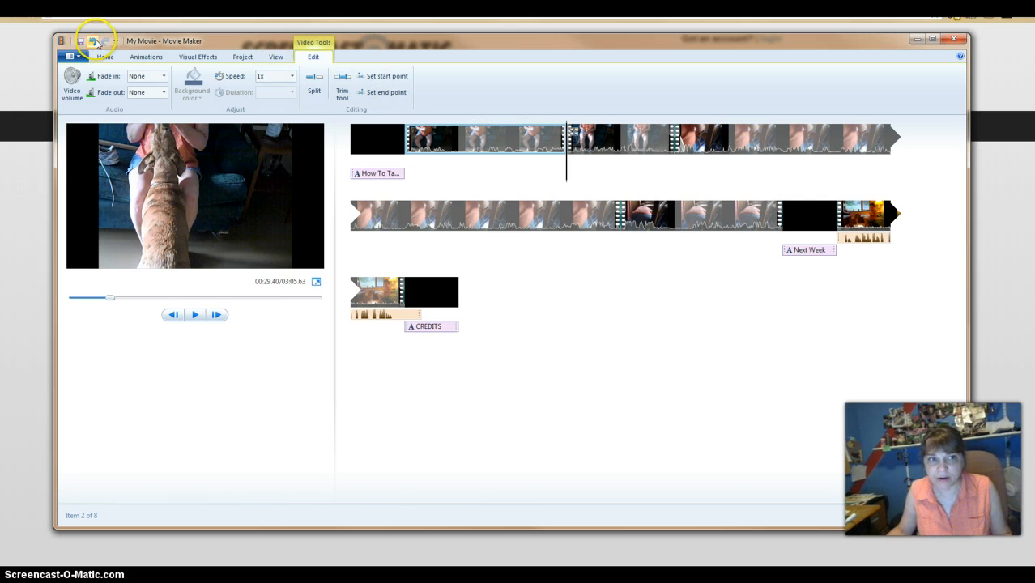
click(94, 42)
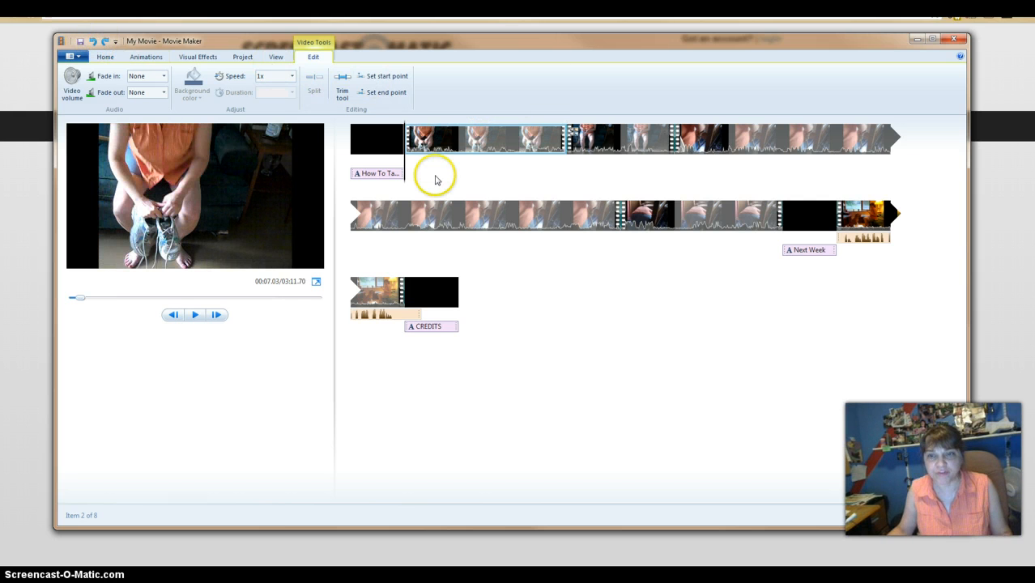
- Select the sped-up clip VID00021.MP4 and open its video volume setting
right_click(416, 149)
click(341, 120)
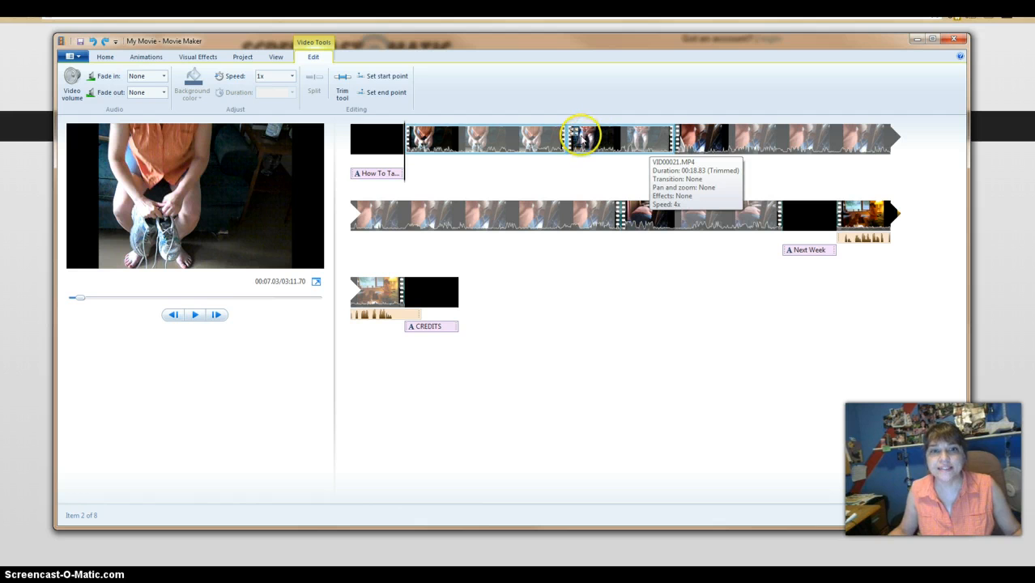
click(608, 144)
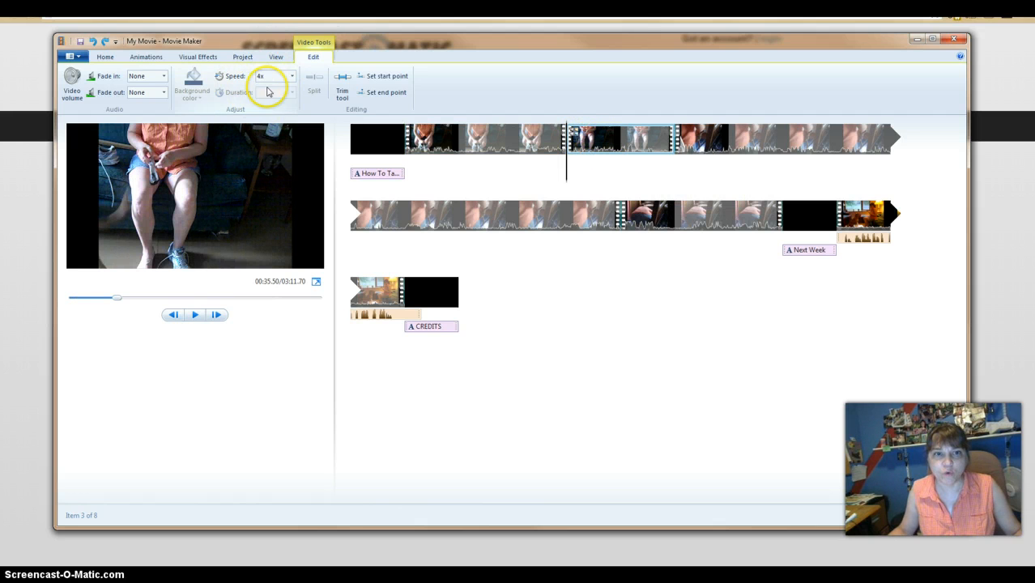
click(636, 138)
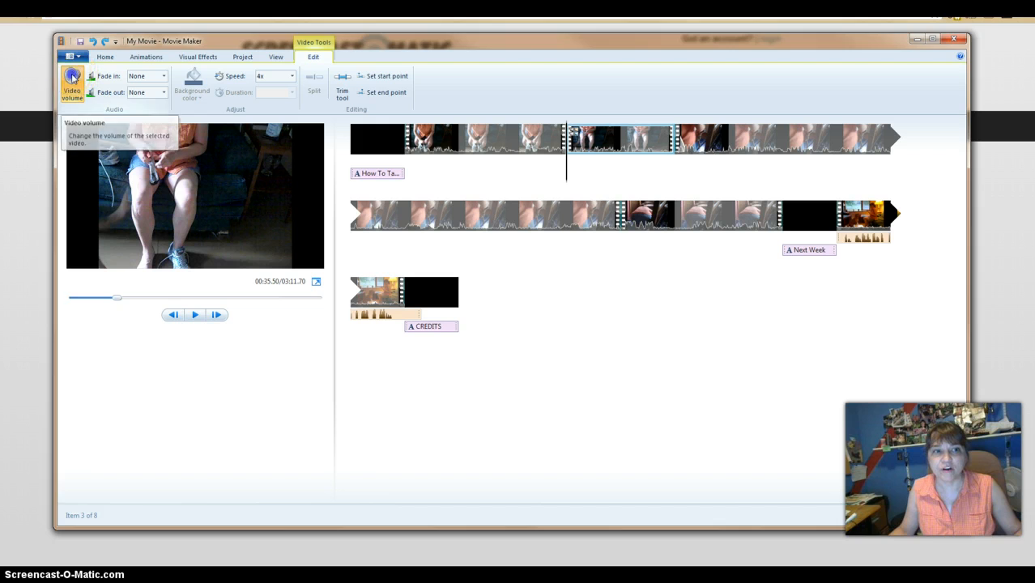
click(72, 78)
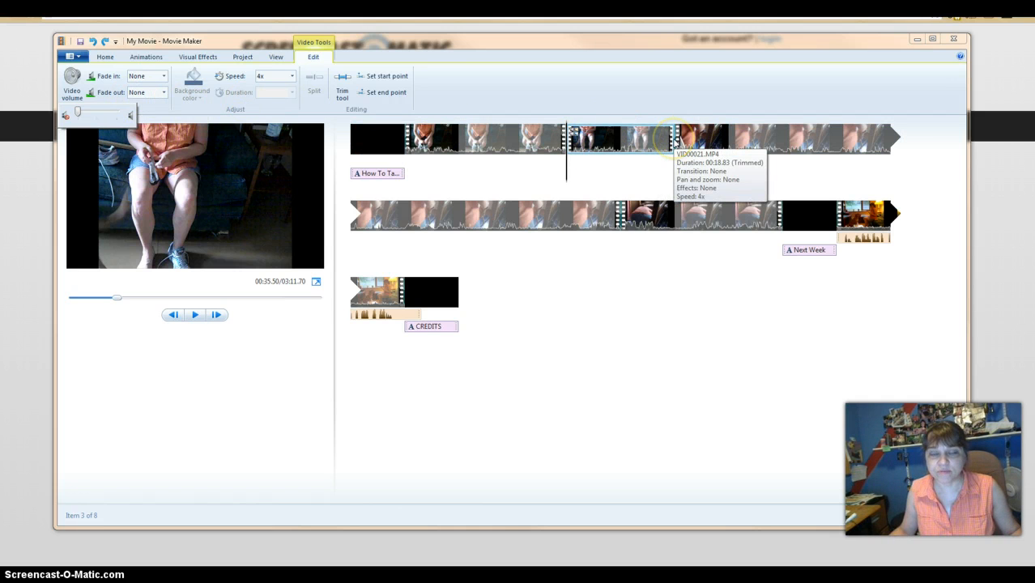
- Examine the transitions available for the Next Week title card and the options for adding titles
click(782, 140)
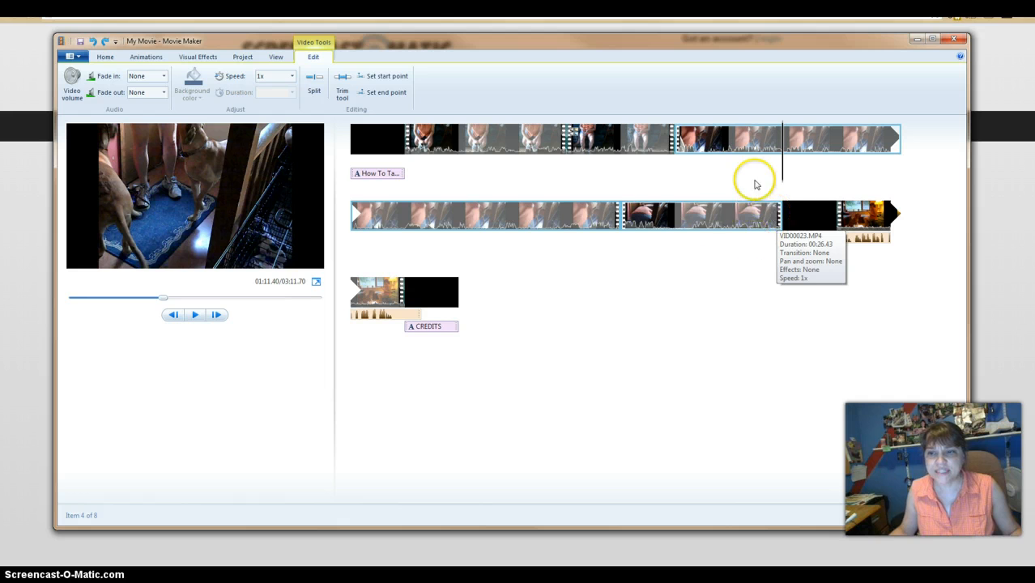
click(798, 217)
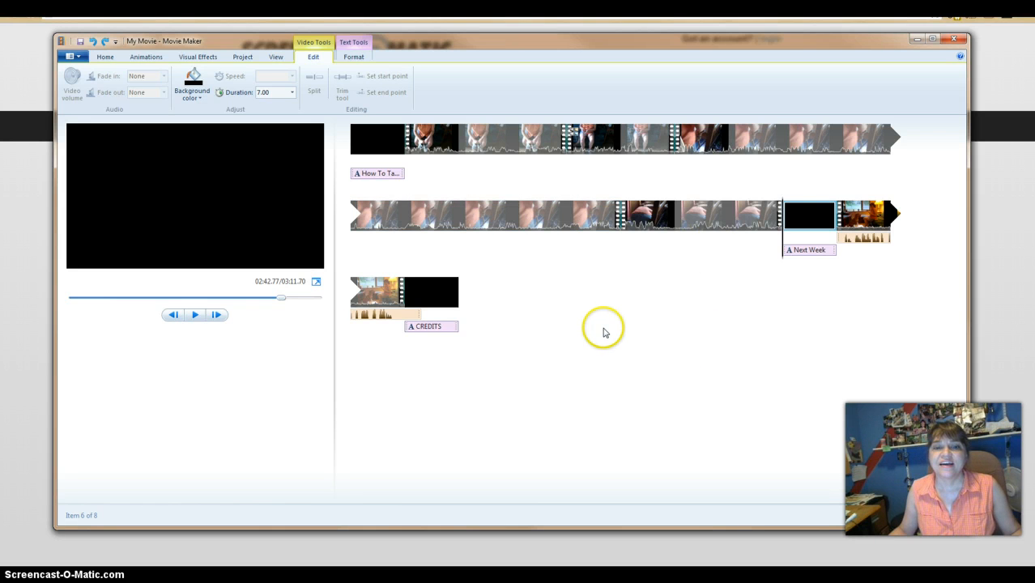
click(145, 58)
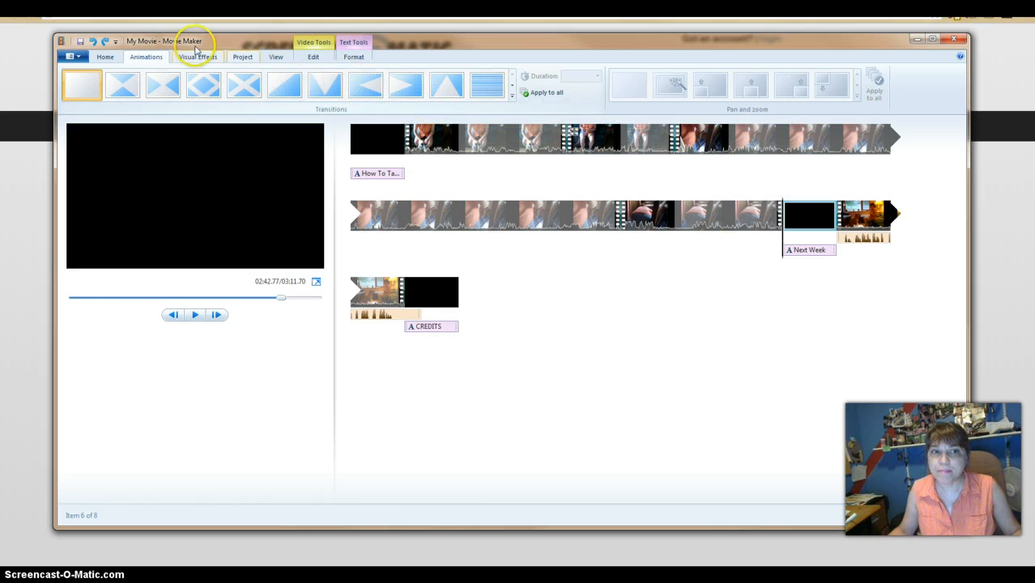
click(106, 57)
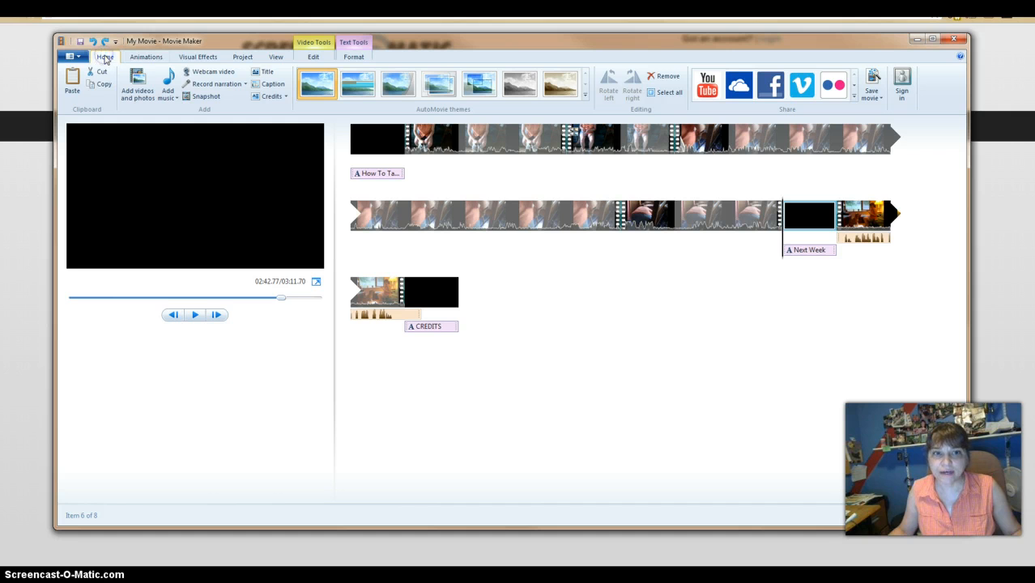
click(267, 71)
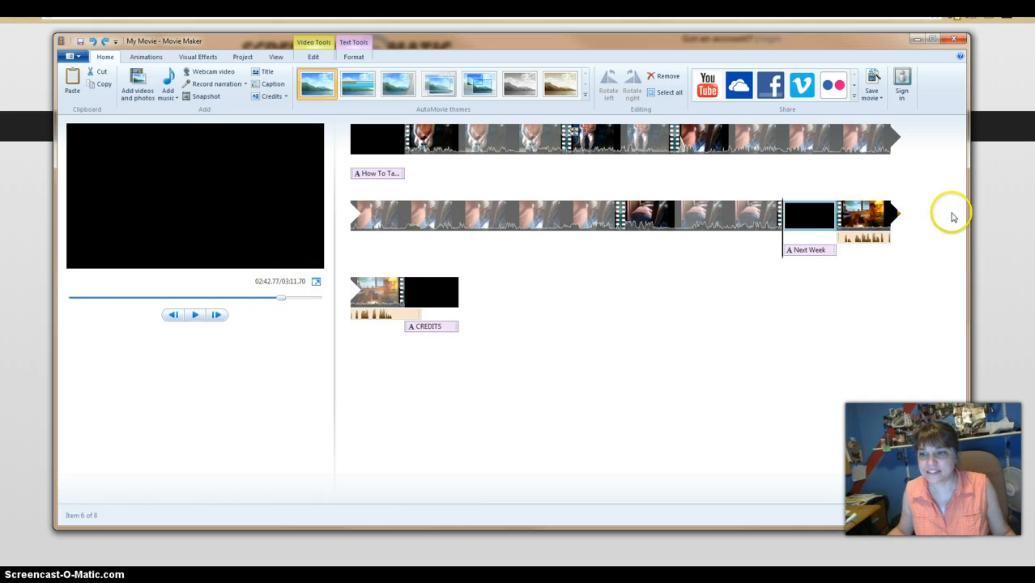
click(831, 239)
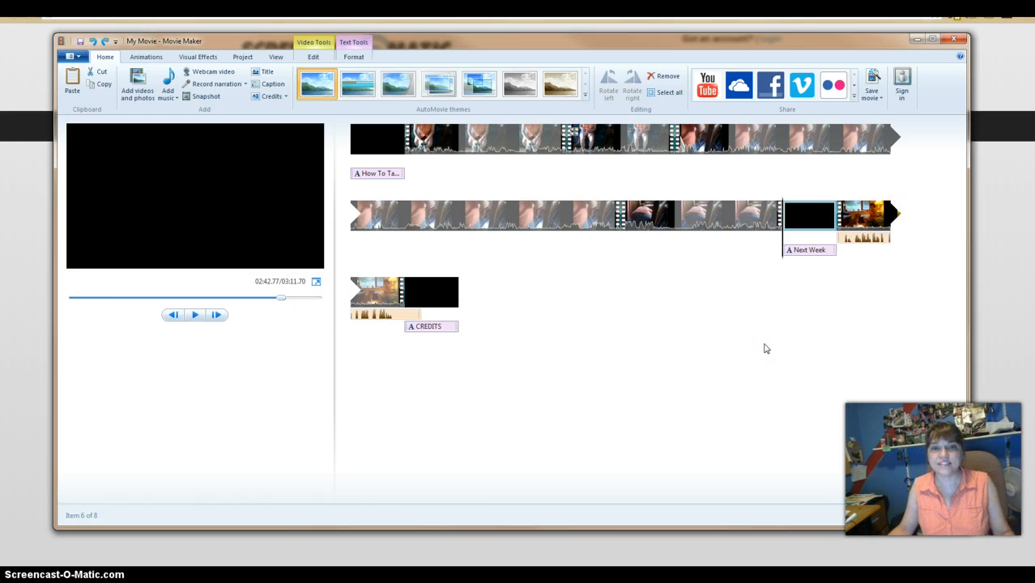
- Preview the movie from the beginning, and again from the end of the first video clip into the sped-up clip
click(350, 154)
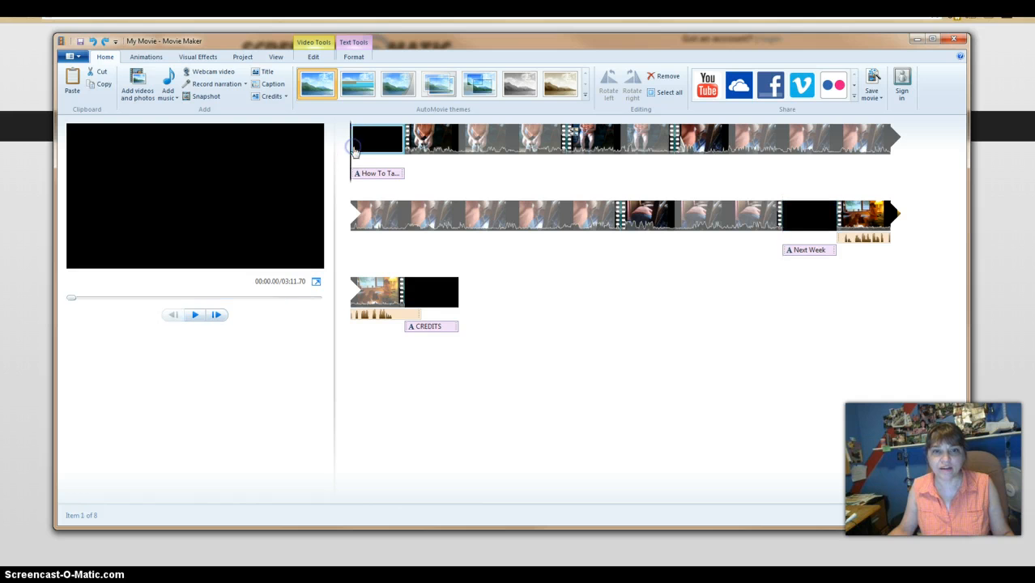
click(193, 316)
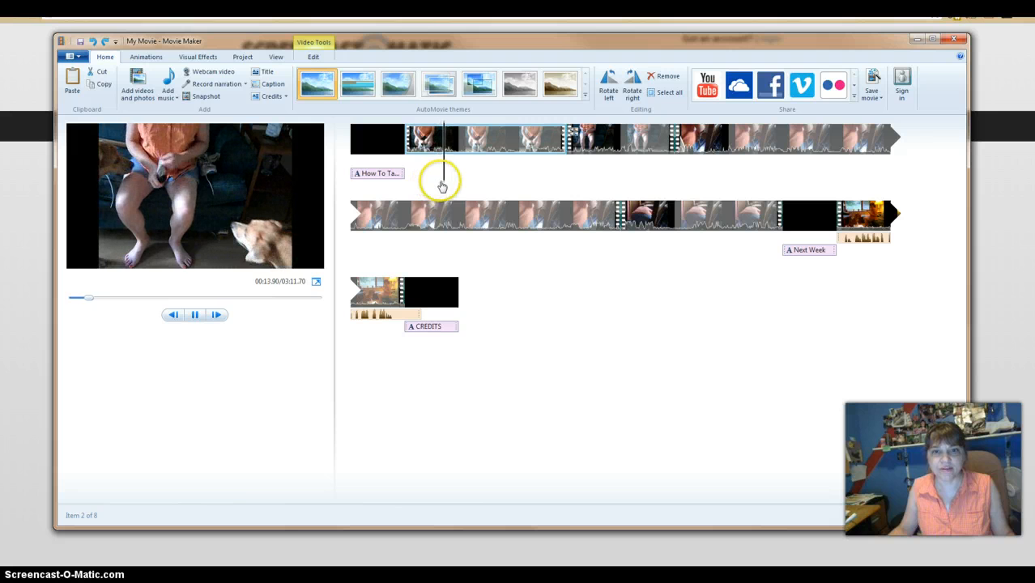
click(195, 316)
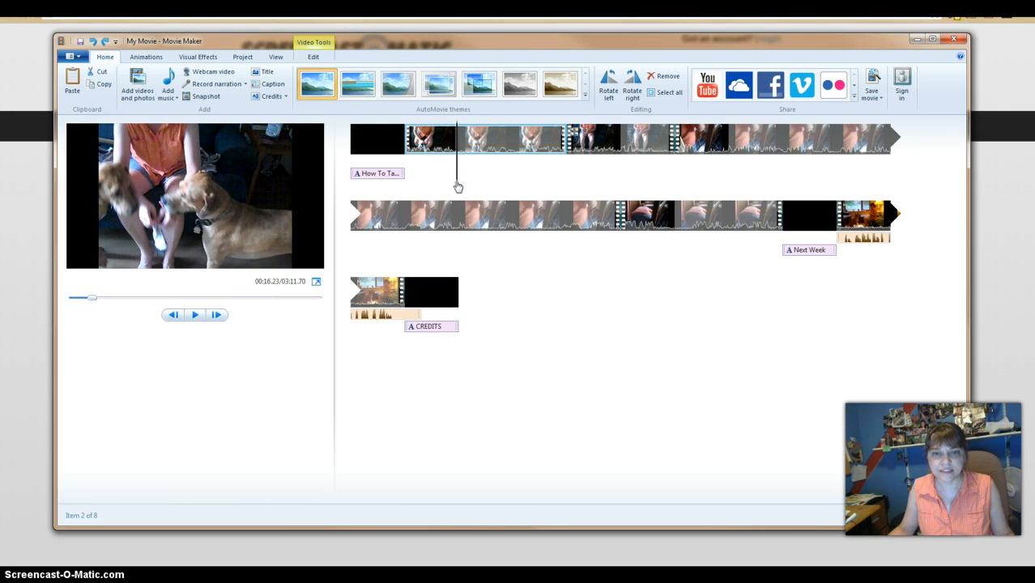
drag(457, 185, 563, 188)
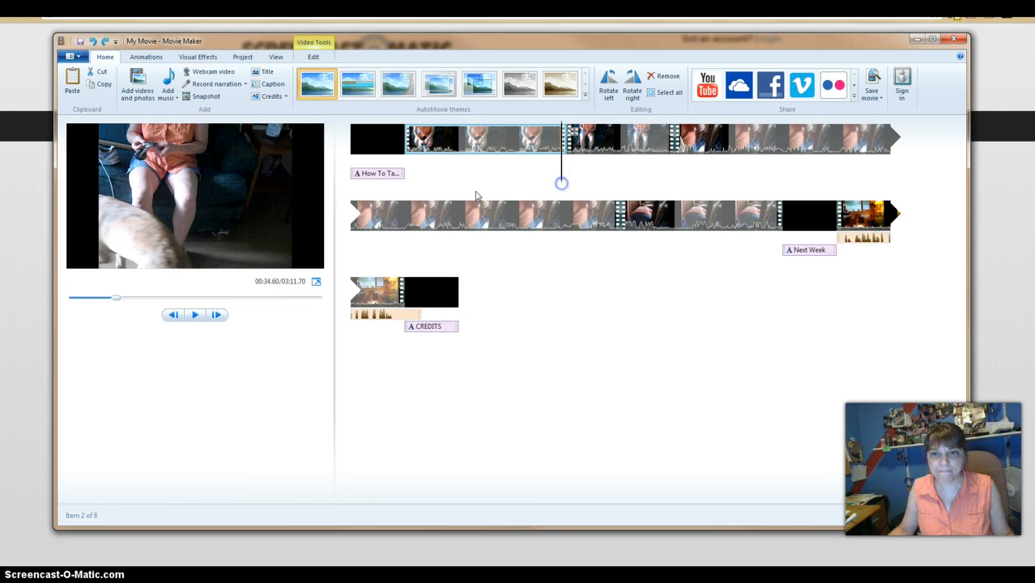
click(197, 319)
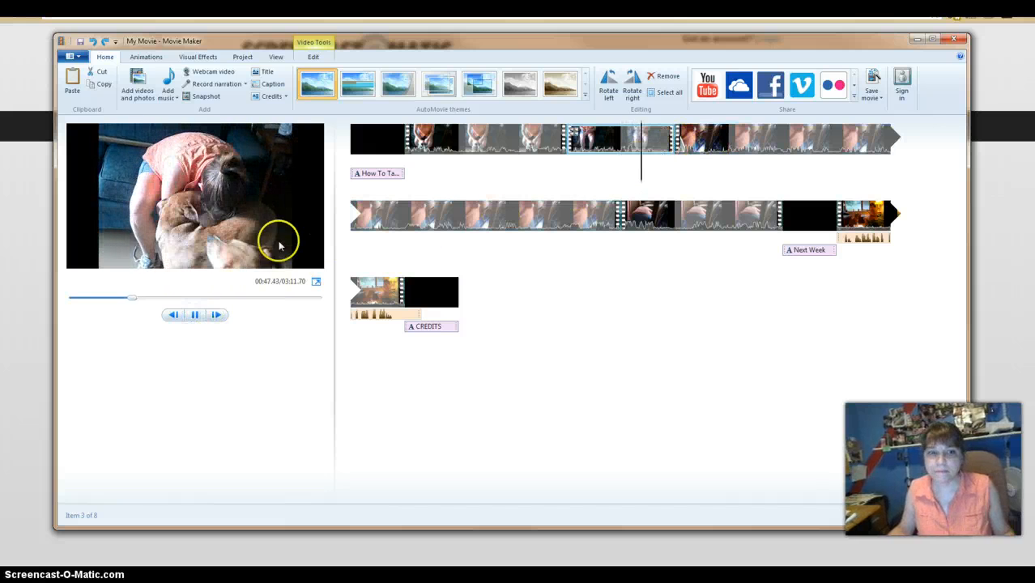
click(195, 314)
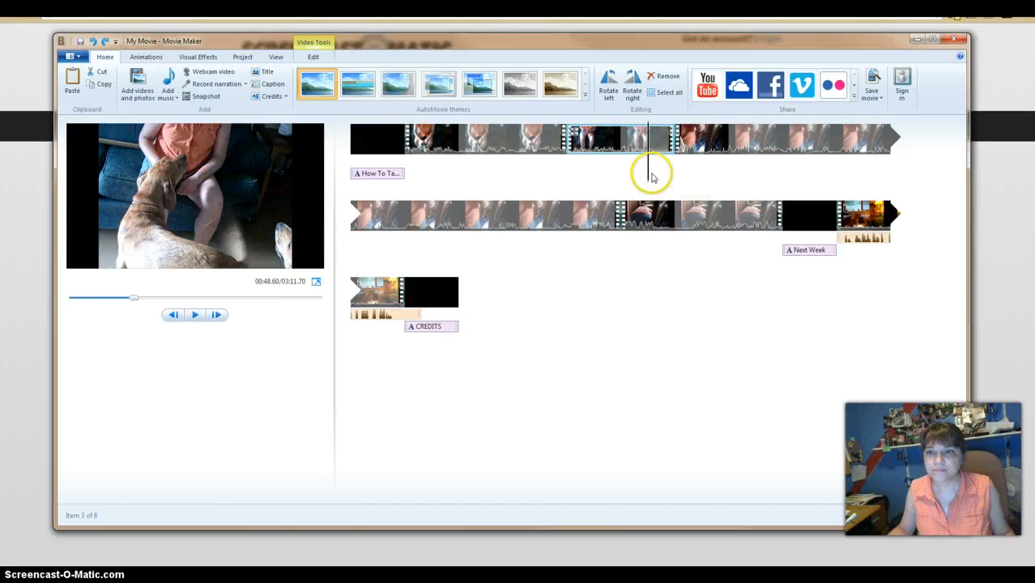
- Preview the change from the sped-up clip to the following clip, and the movie from 02:13.43 to the end
mouse_move(648, 175)
mouse_down()
mouse_move(677, 176)
mouse_move(666, 177)
mouse_up()
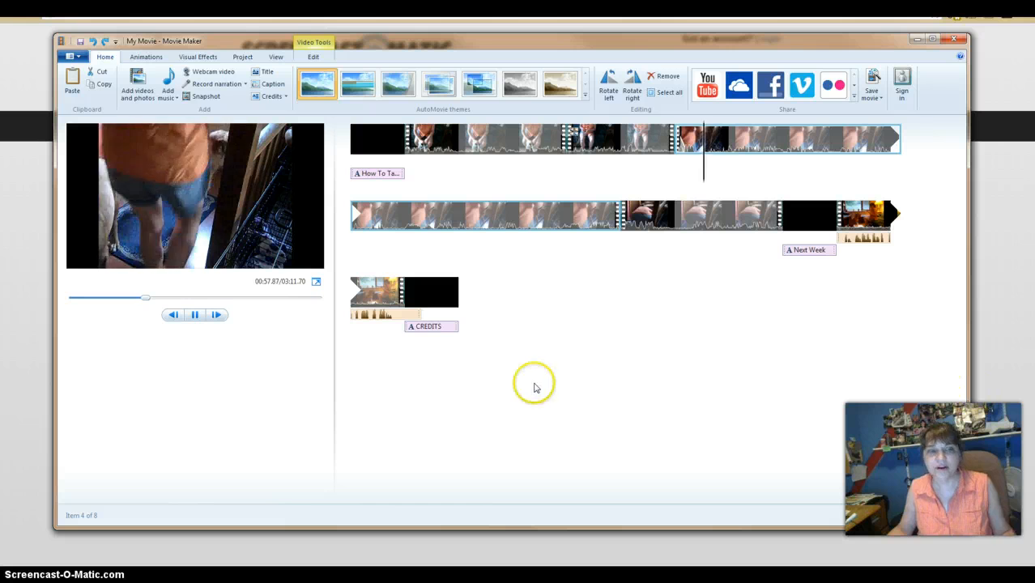
click(195, 314)
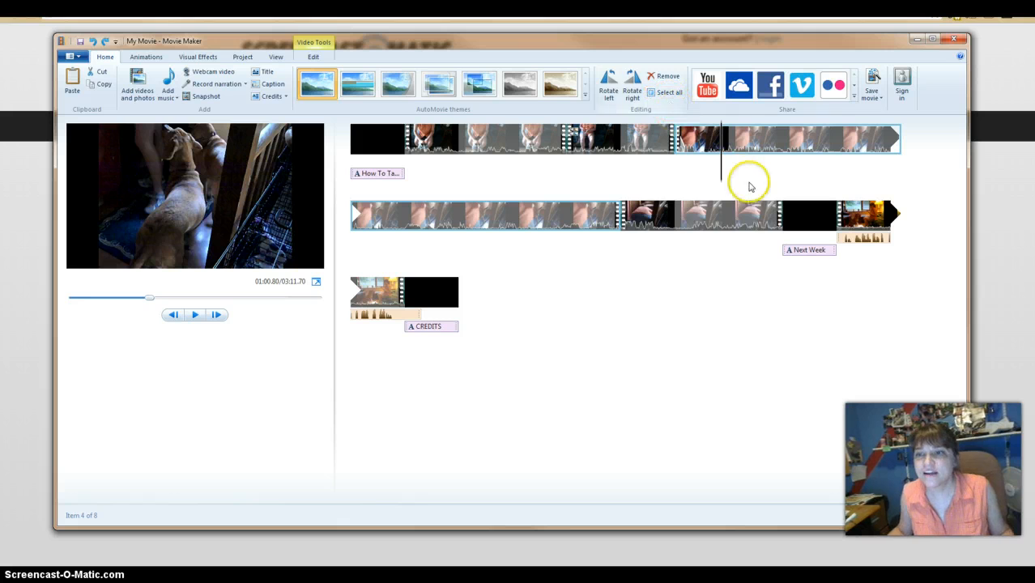
click(600, 222)
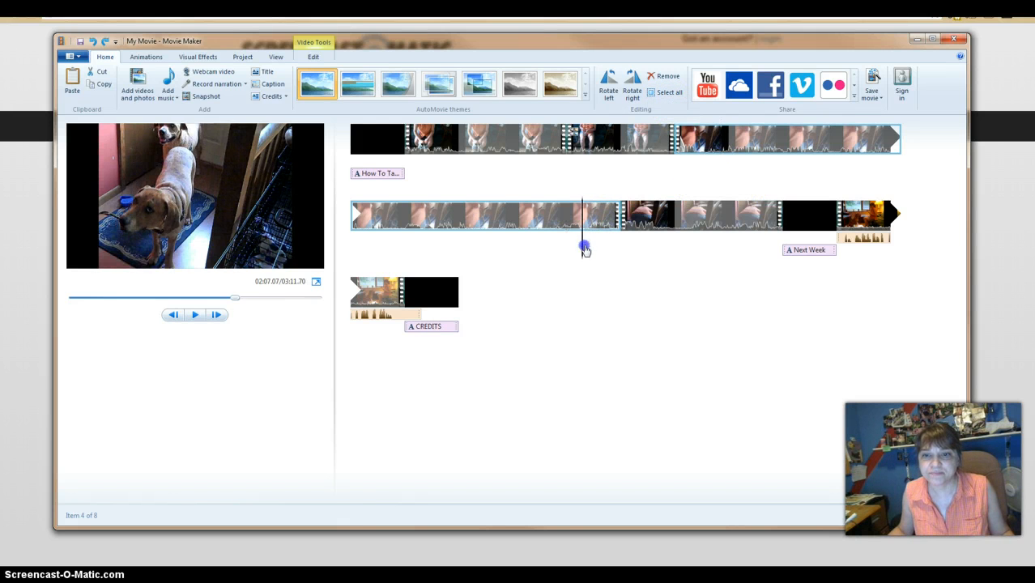
drag(603, 249, 603, 249)
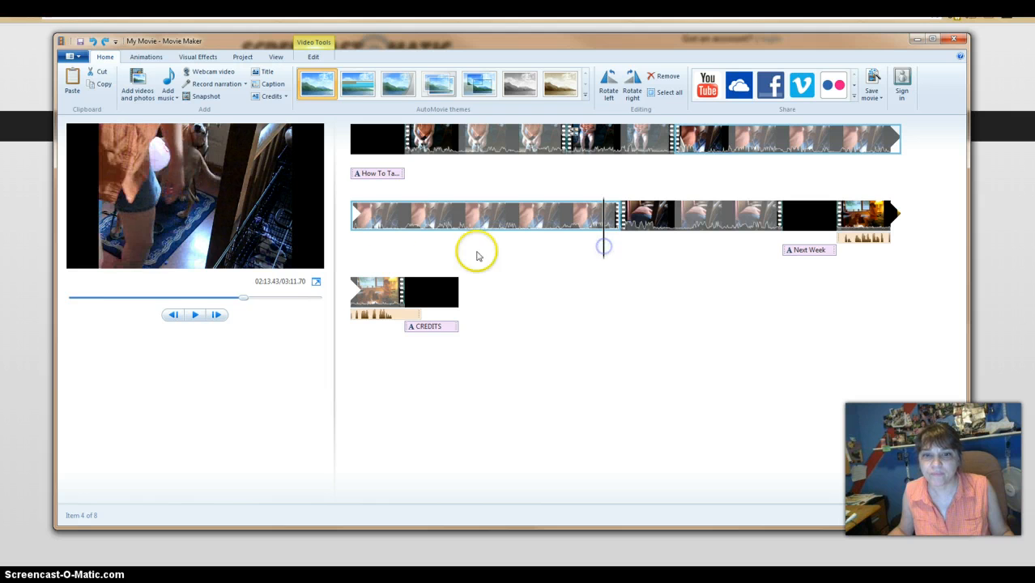
click(192, 316)
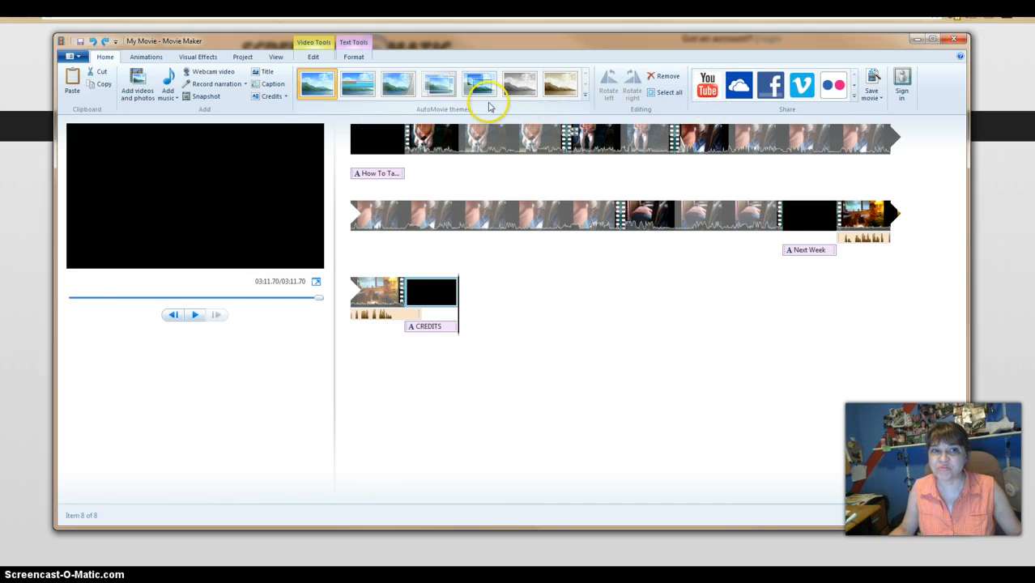
- Start publishing the movie to YouTube at 854 x 480 resolution and sign in with the Microsoft account's e-mail and password
click(705, 89)
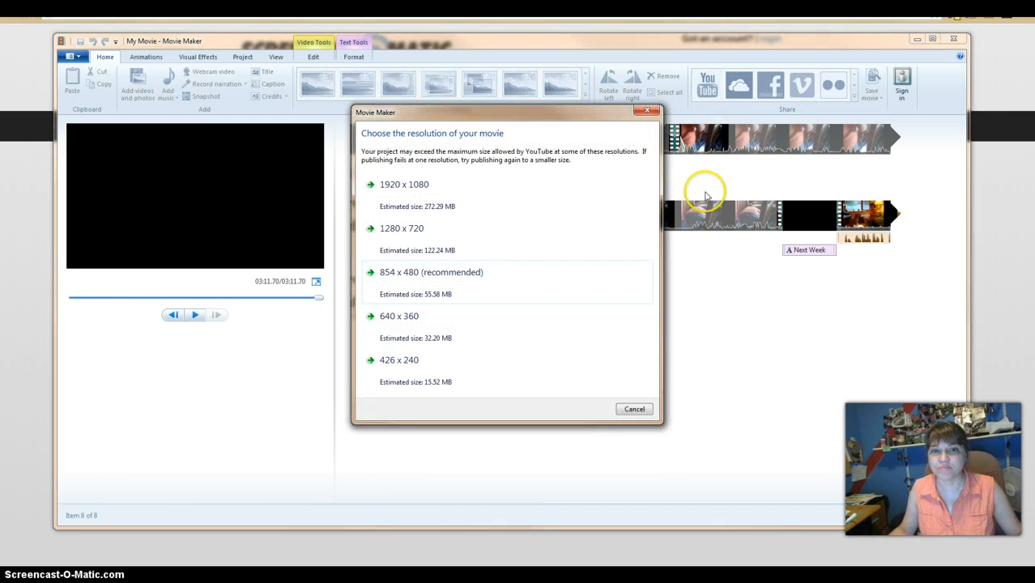
click(540, 283)
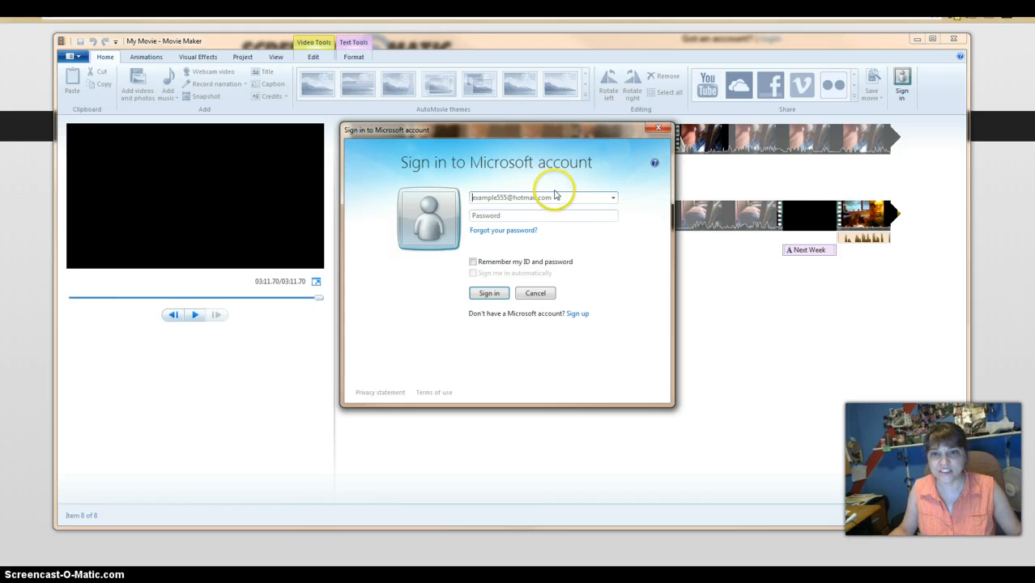
click(559, 197)
drag(558, 197, 392, 201)
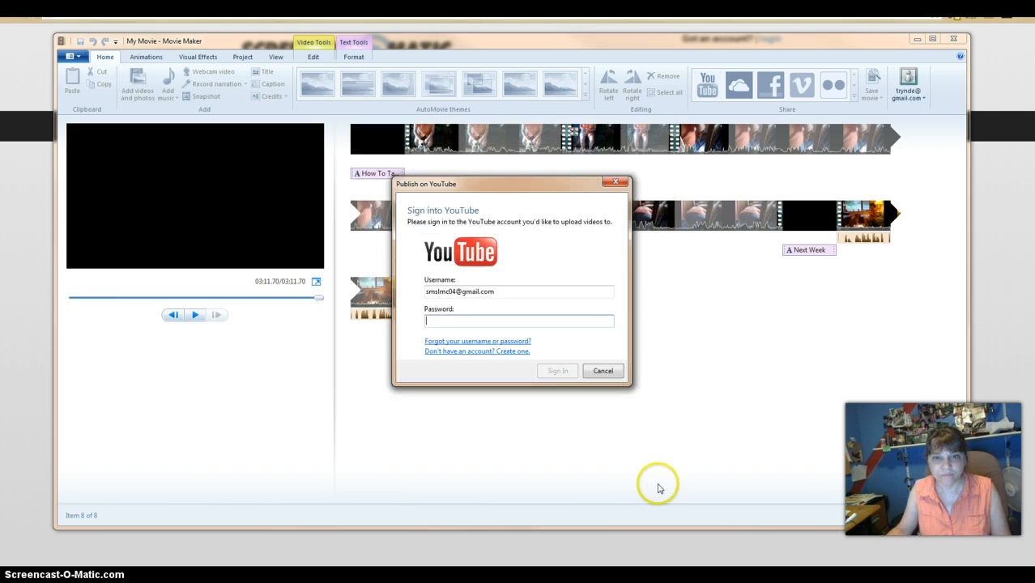
- Replace the YouTube username with the account's e-mail, enter the account password and sign in
double_click(498, 291)
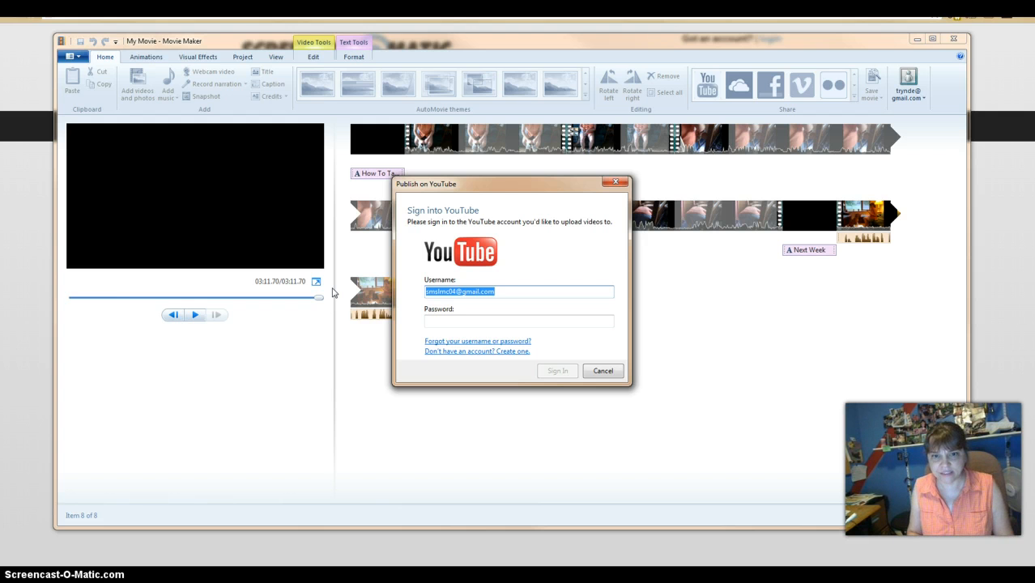
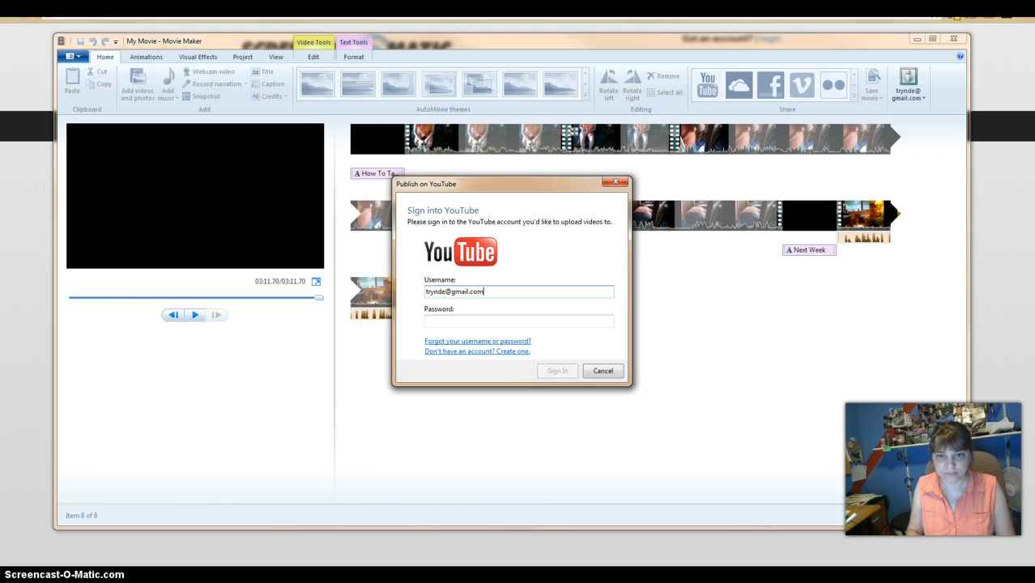
key(Tab)
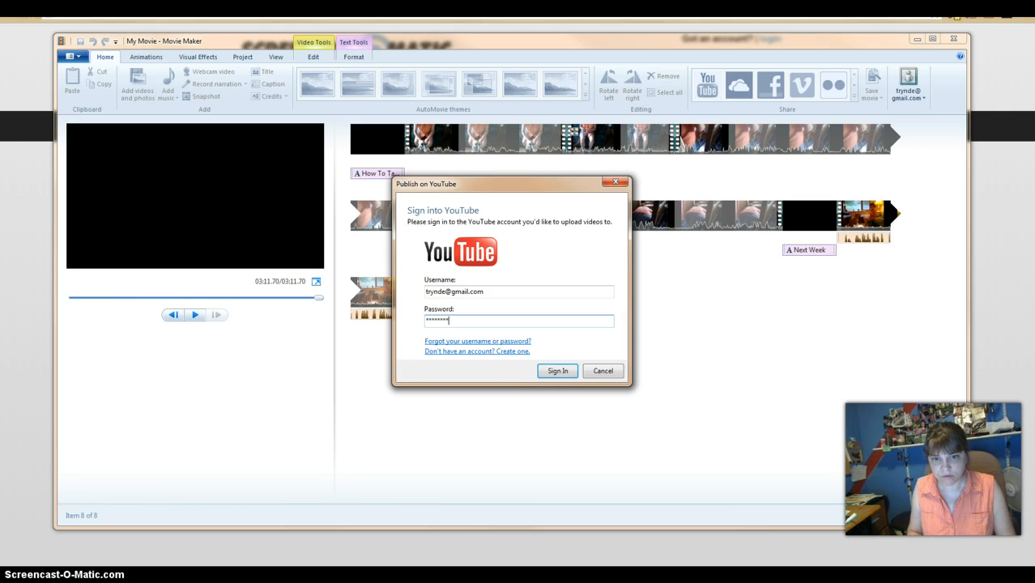
click(551, 370)
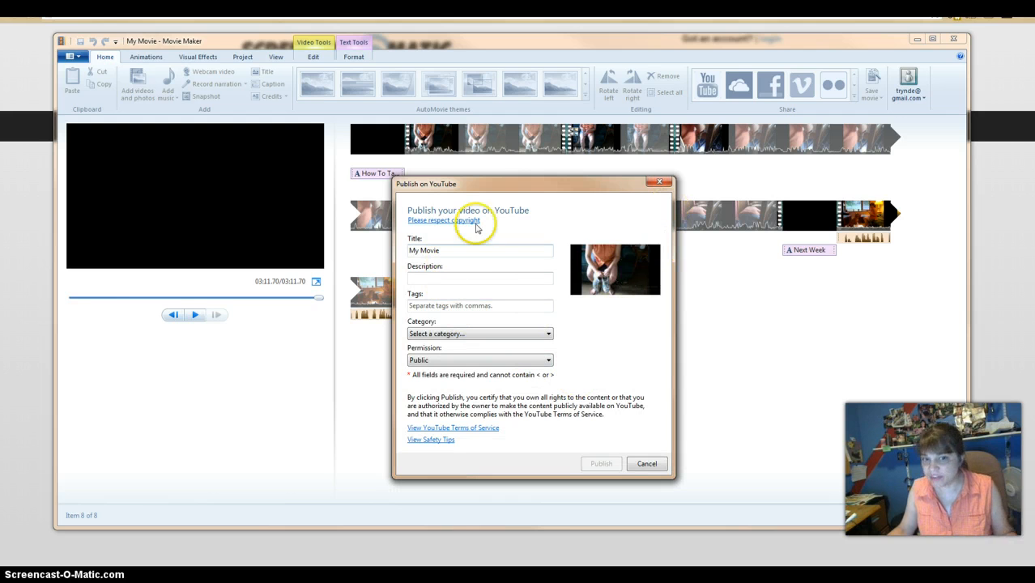
- Title the YouTube video "Walking Stella and Bessie", describe it as "How to walk my dogs" and set the category to Pets & Animals
triple_click(445, 252)
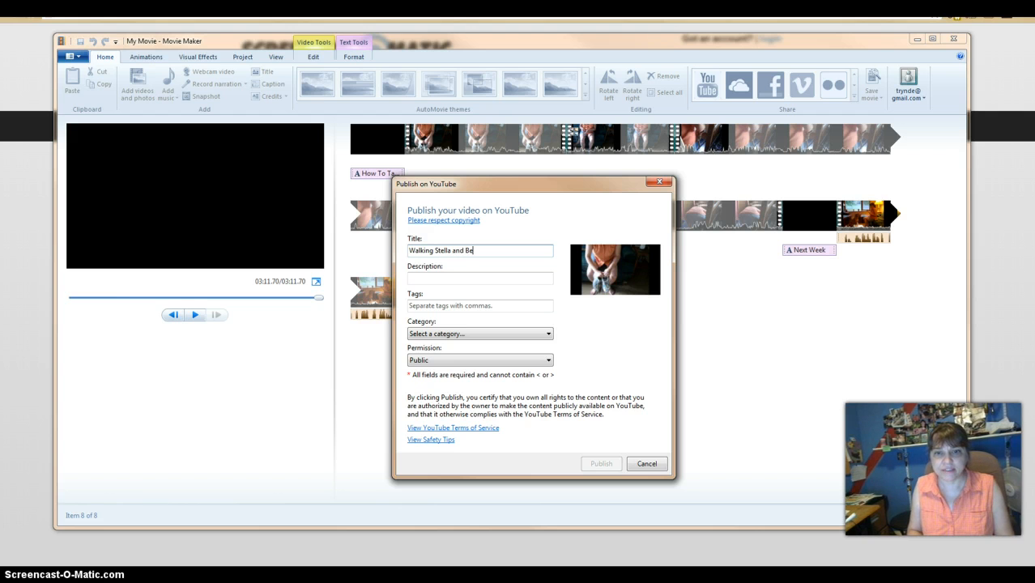
text(ssie)
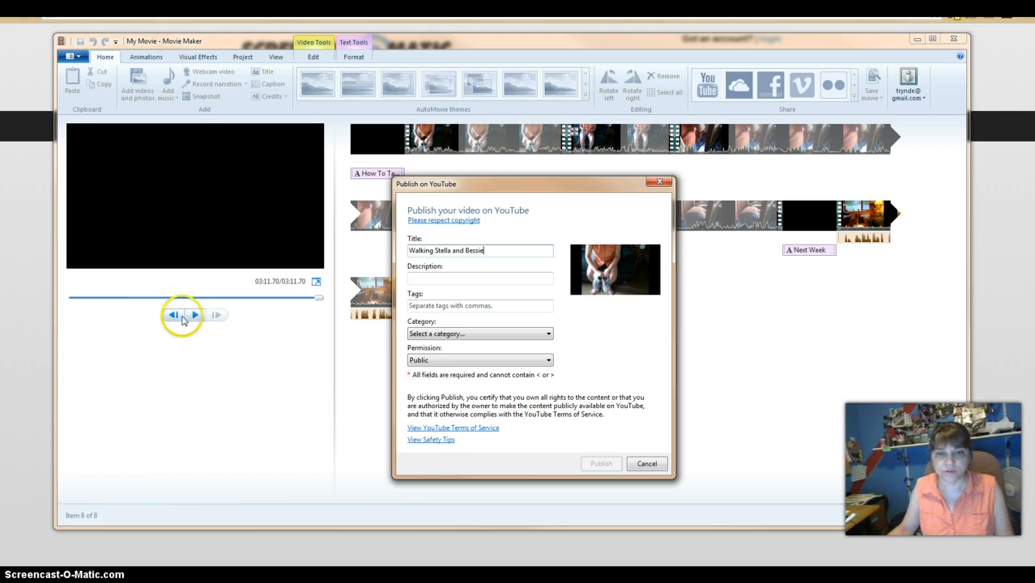
click(413, 277)
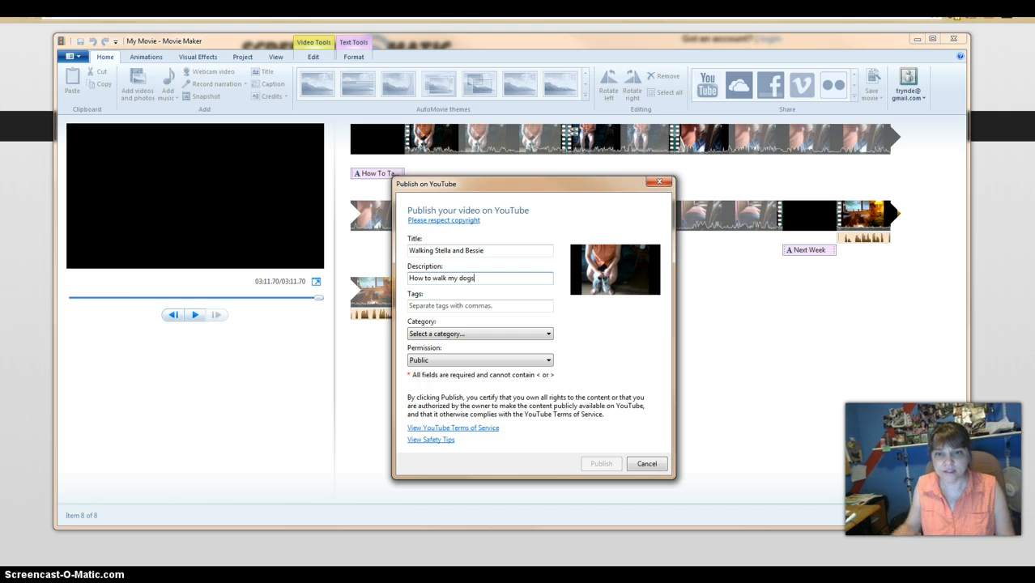
click(549, 334)
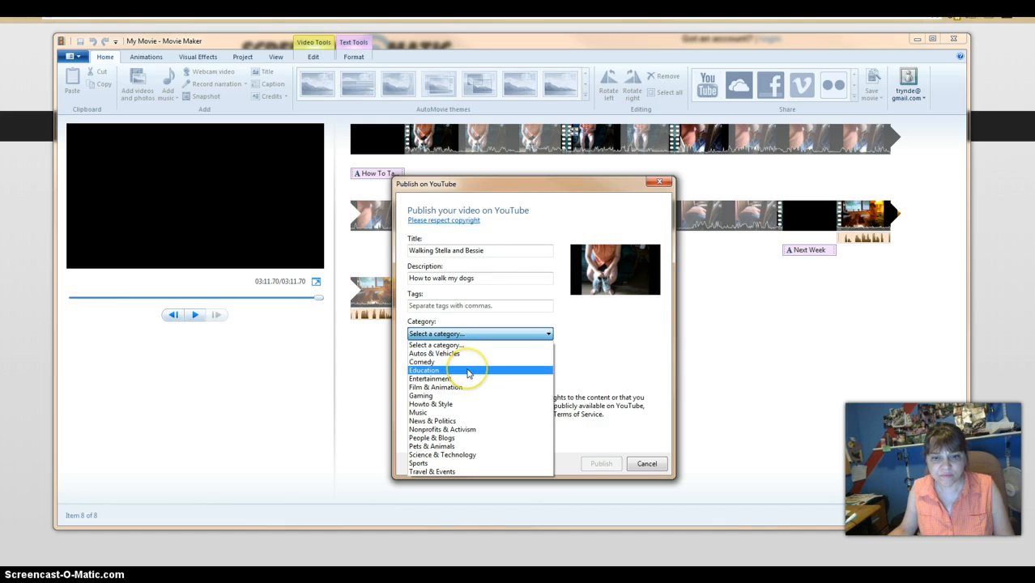
click(451, 446)
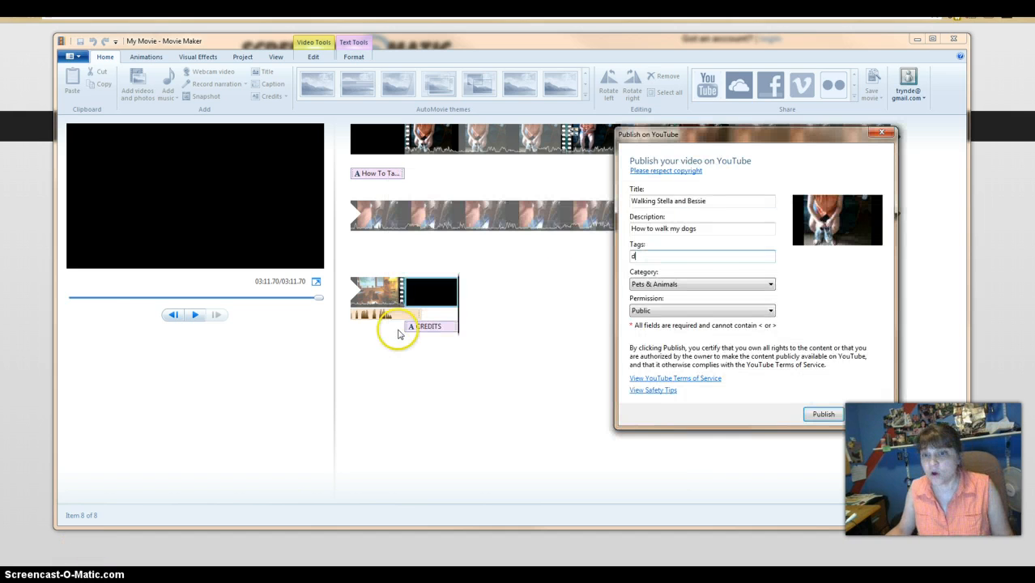
- Add the tags "dogs, walk", publish the video on YouTube and dismiss the completion message
click(646, 255)
text(ogs,)
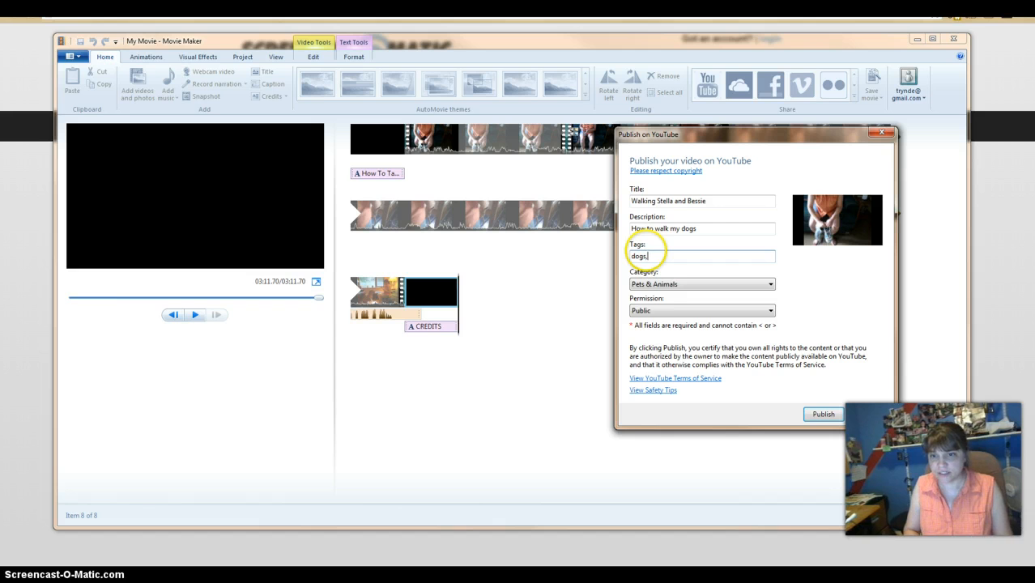
text( walk)
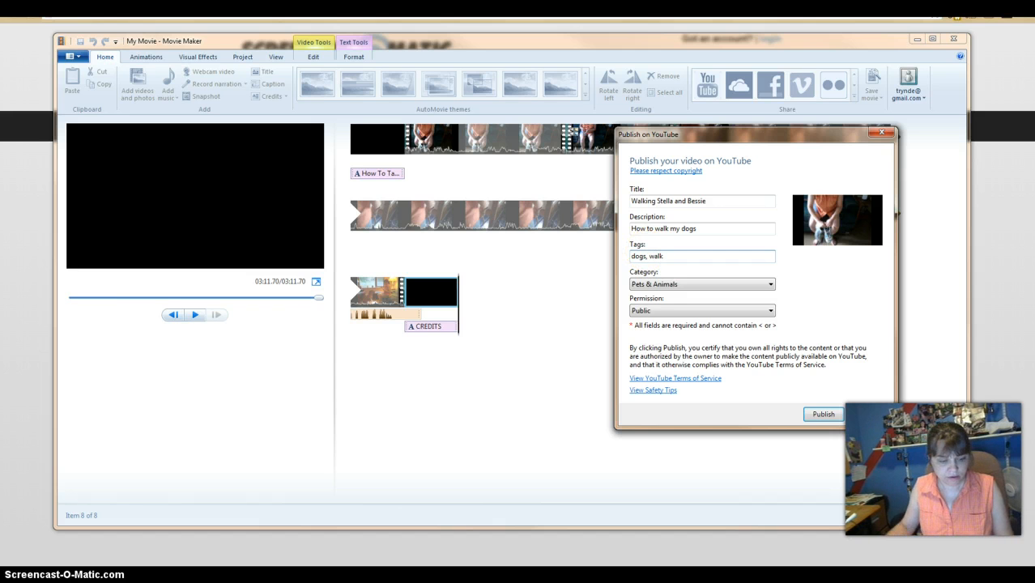
click(821, 414)
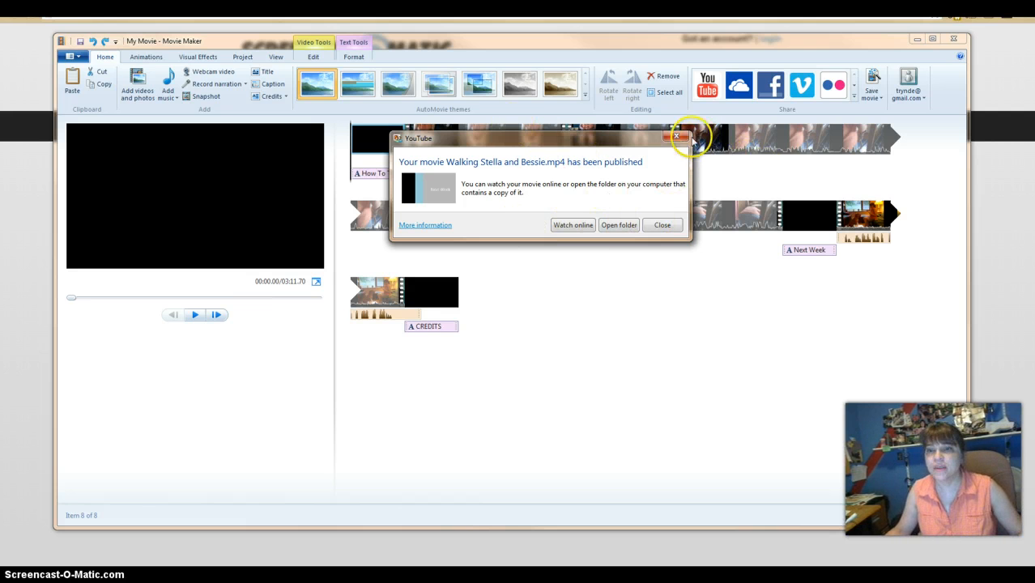
click(676, 137)
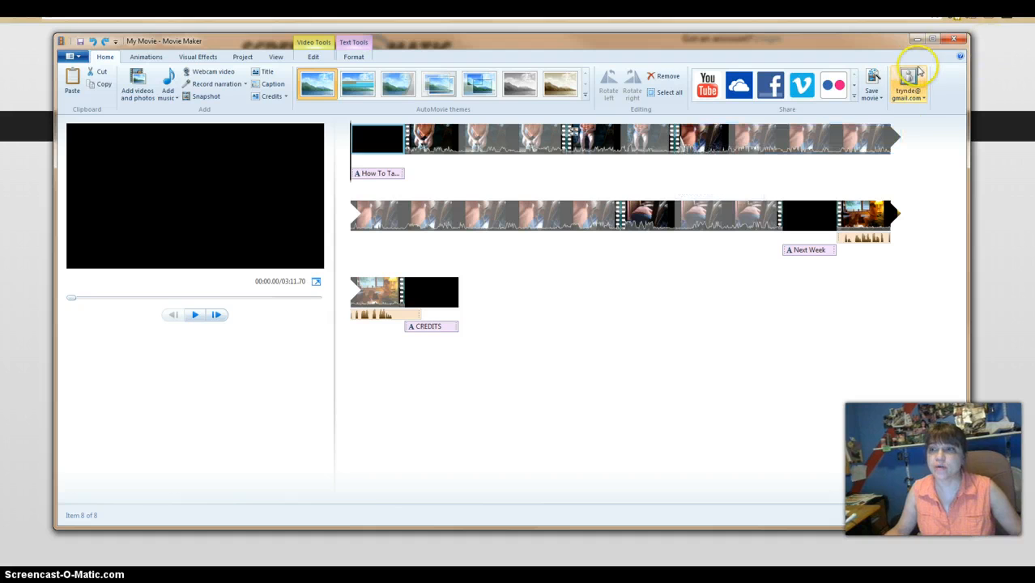
- Save the movie with the For computer setting as an MPEG-4 file named "stella and bessie" in the Videos library
click(876, 79)
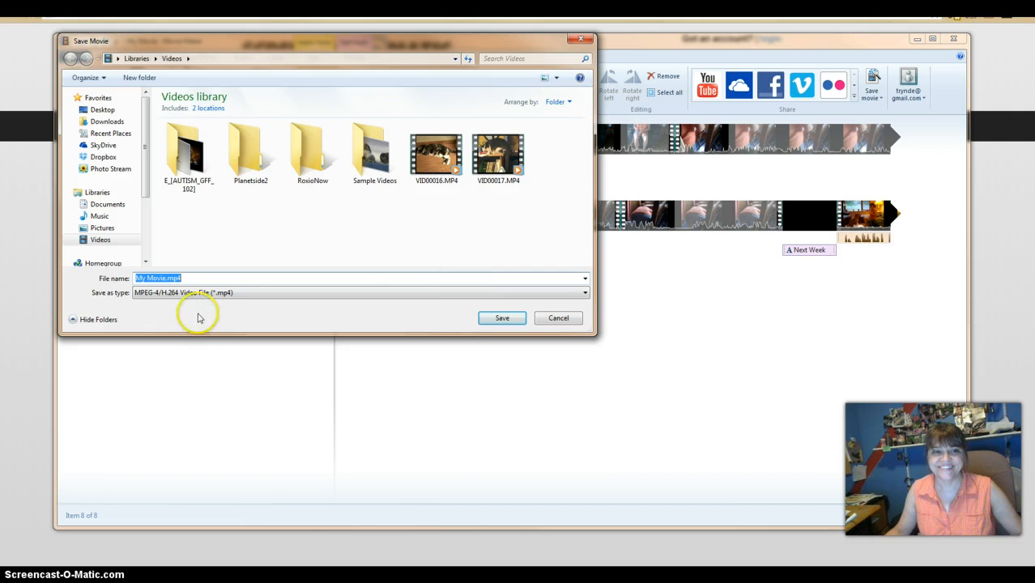
click(557, 328)
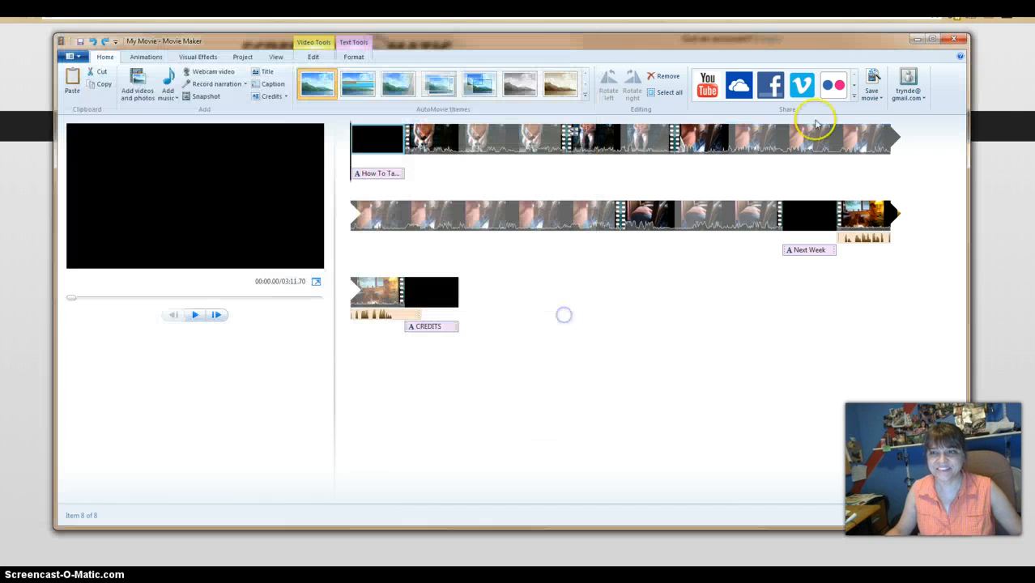
click(881, 98)
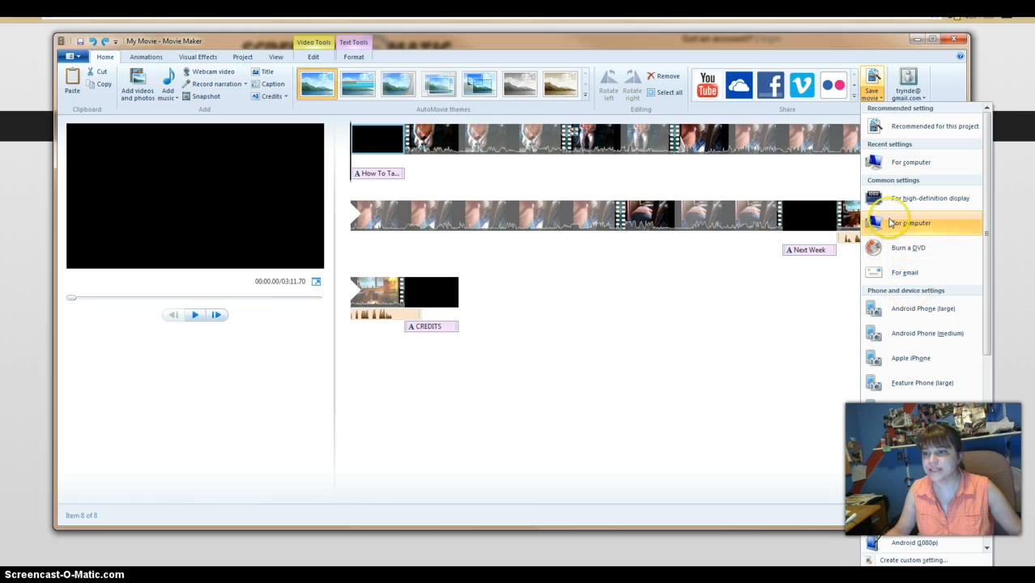
click(897, 164)
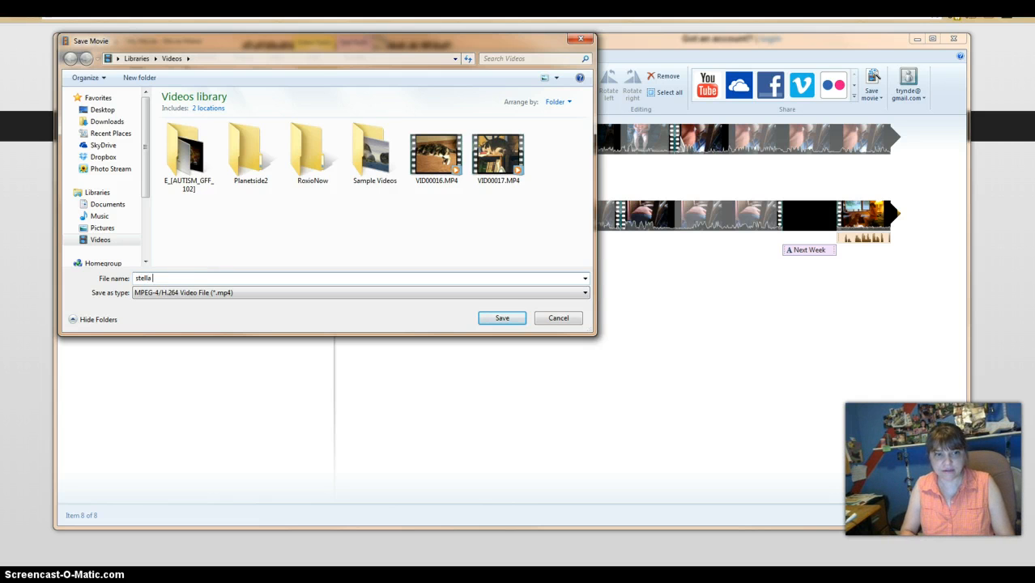
text(stella and bessie)
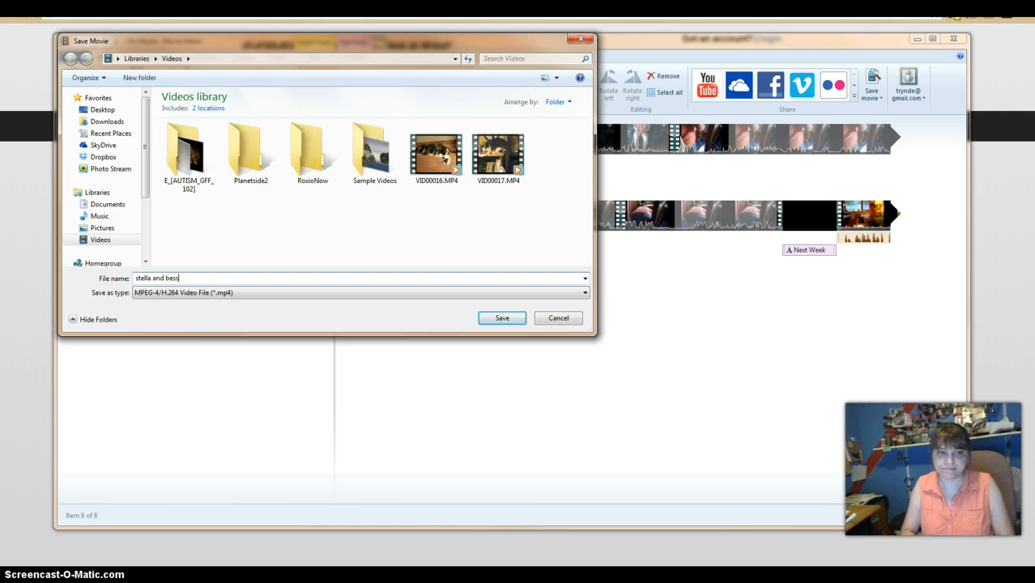
click(502, 318)
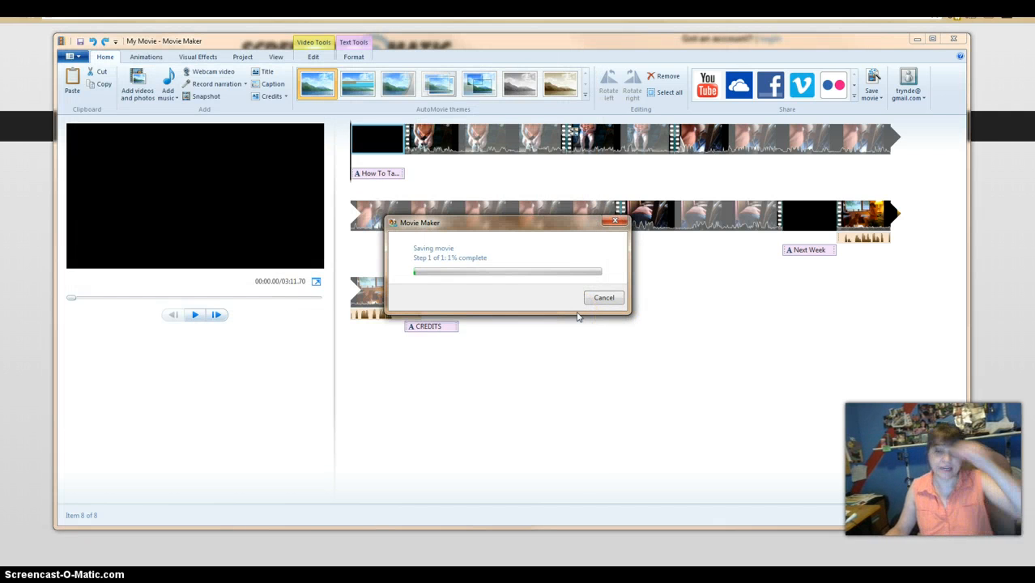